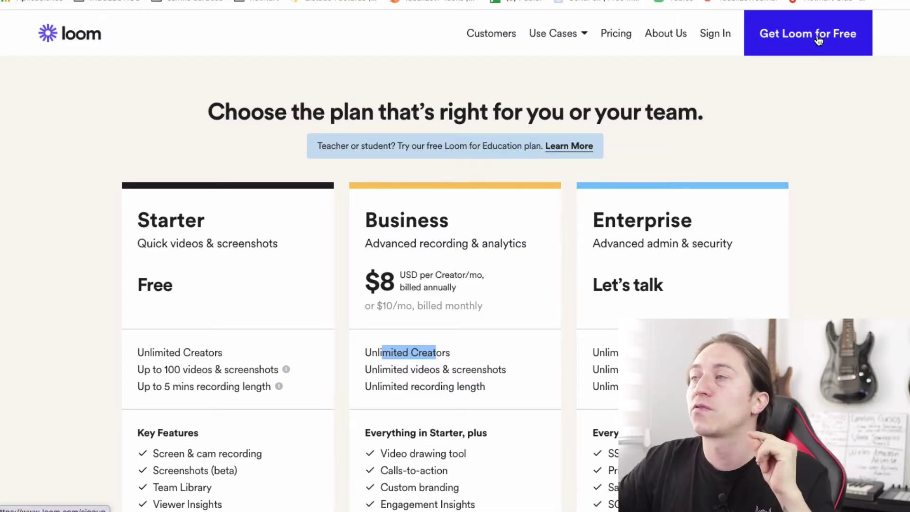
- Create a free Loom account with an email address, accept the terms, and submit the name and password
left_click(818, 41)
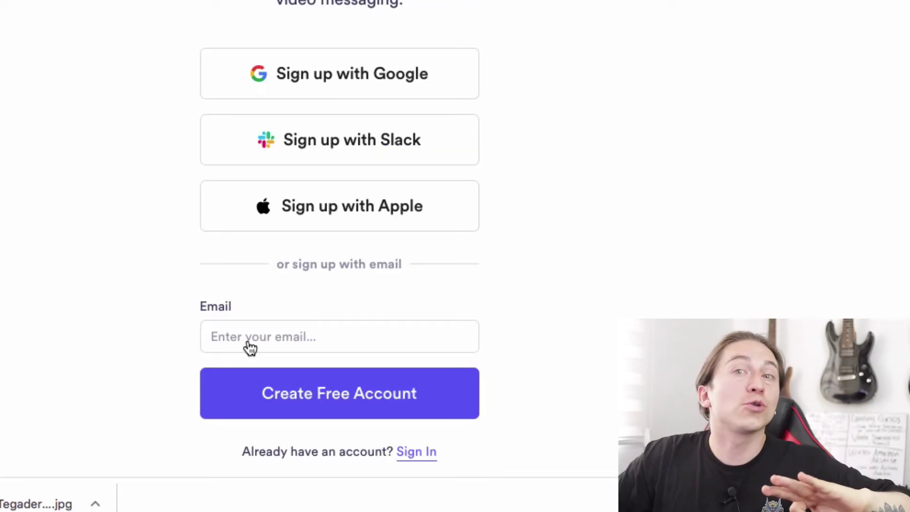
left_click(286, 344)
type("camilo")
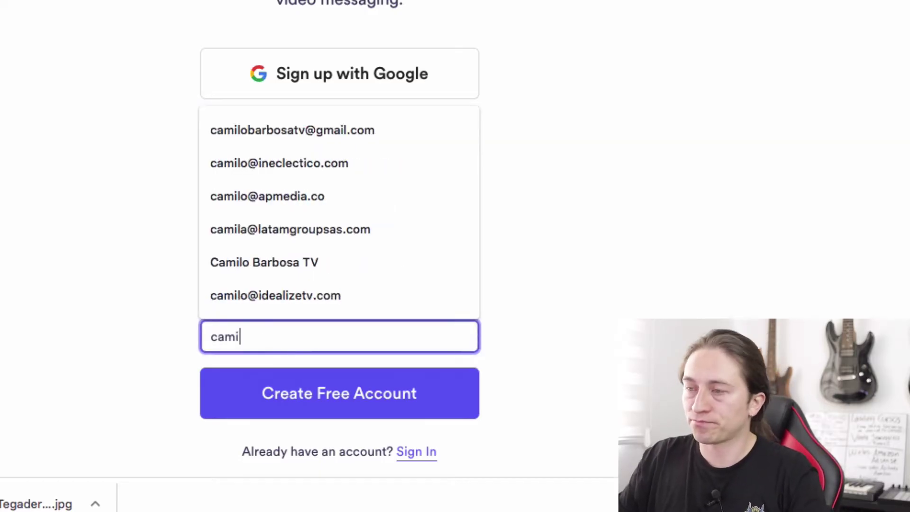
type("@2")
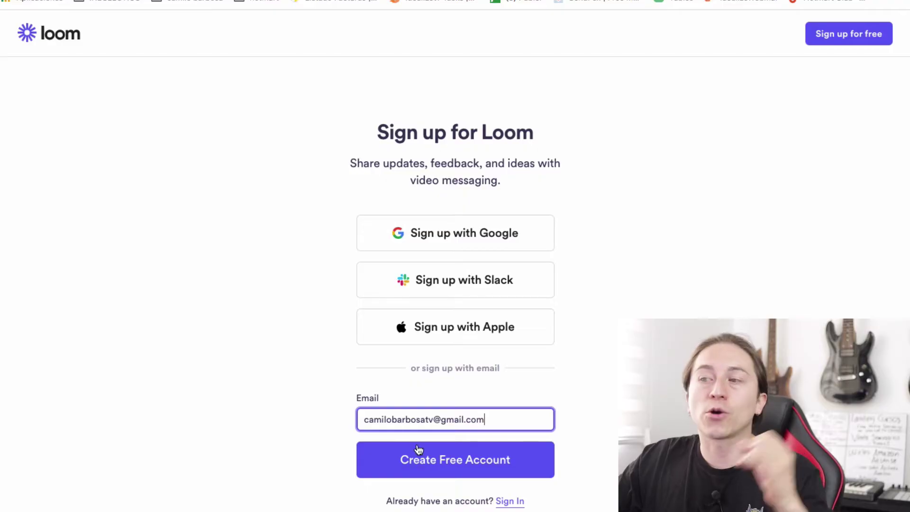
left_click(439, 462)
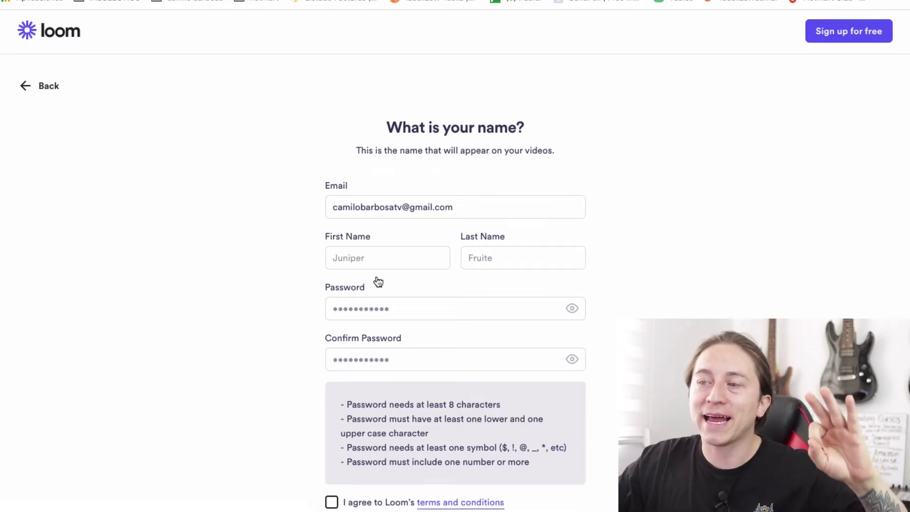
scroll(354, 379, "down", 1)
left_click(330, 482)
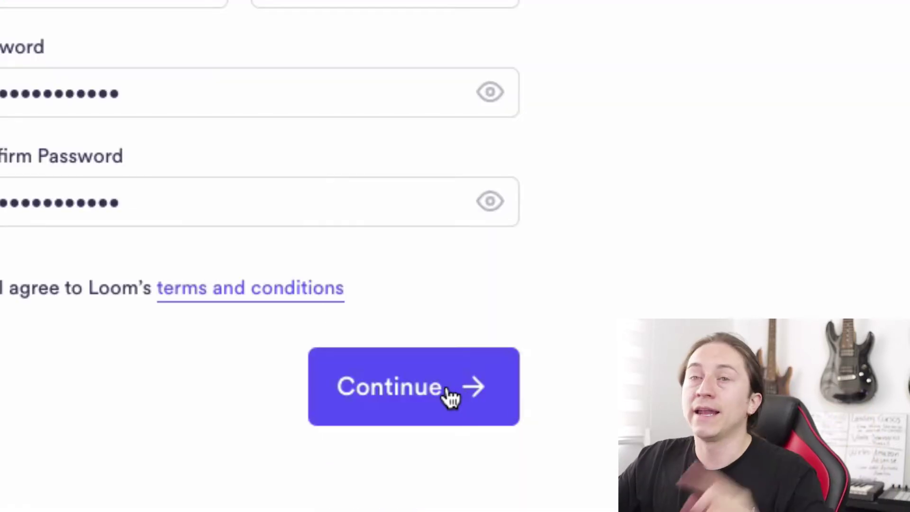
left_click(450, 396)
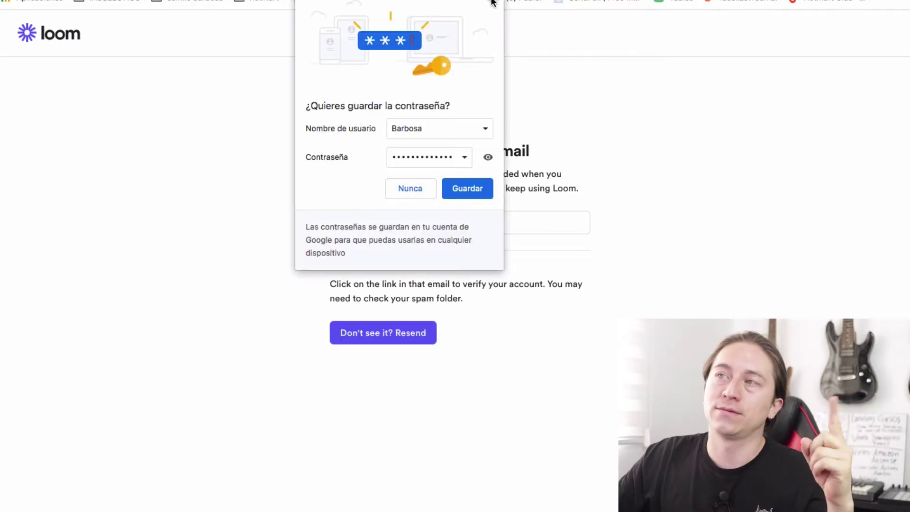
- Dismiss the save-password prompt and confirm the account through the email's verify-address link
left_click(493, 3)
left_click_drag(343, 150, 475, 173)
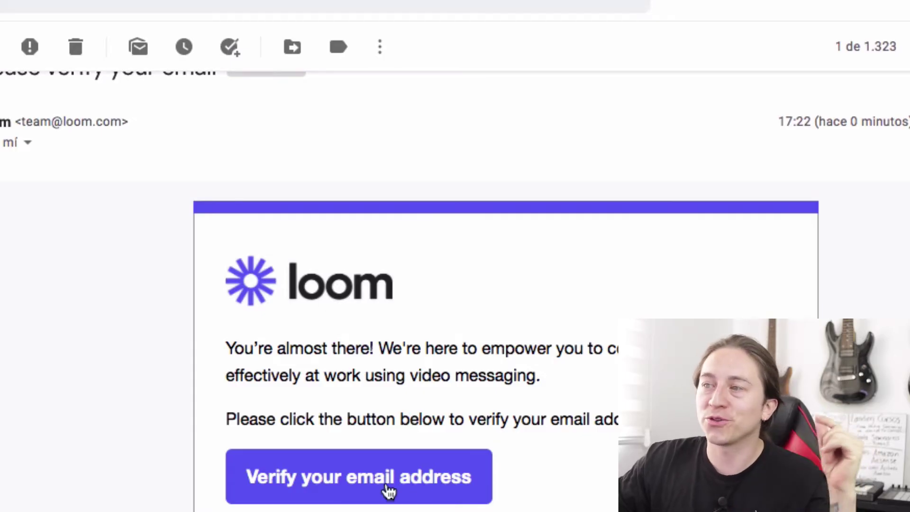
left_click(387, 492)
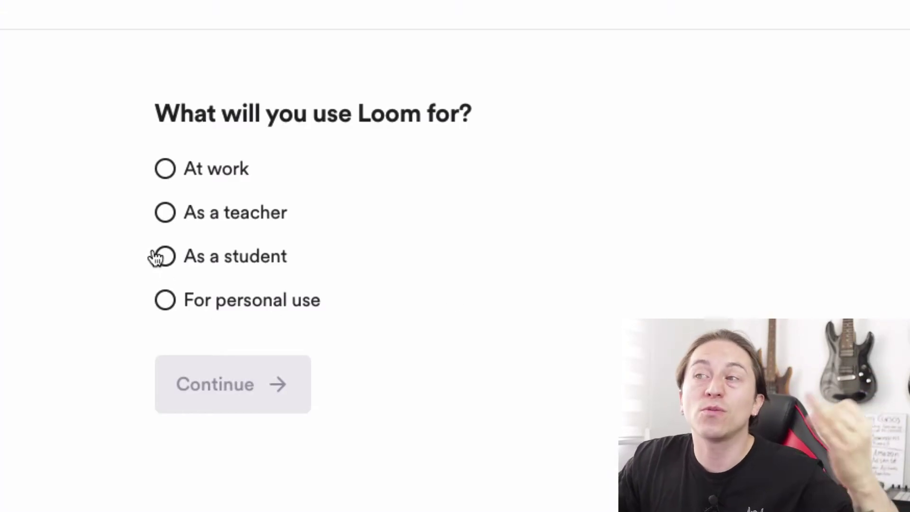
- Choose teaching use, name the workspace with the suggested full name, add a logo, and create it
left_click(161, 219)
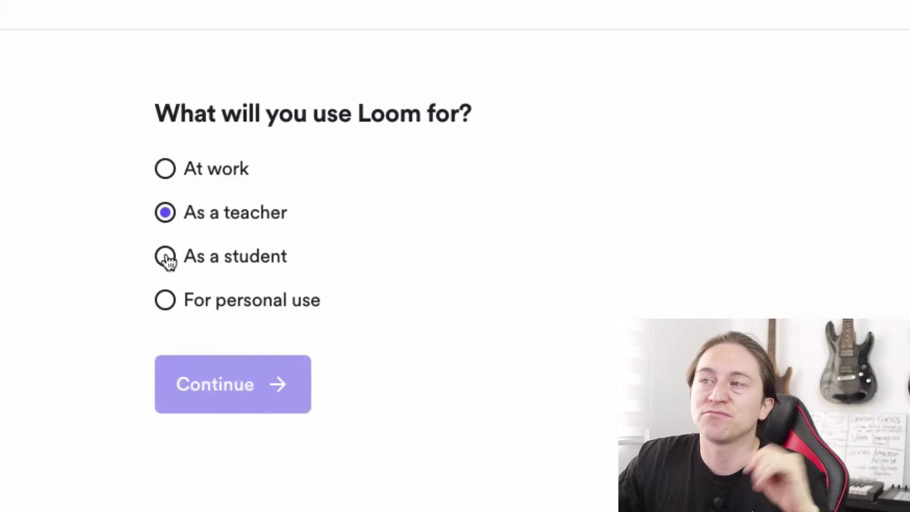
left_click(229, 385)
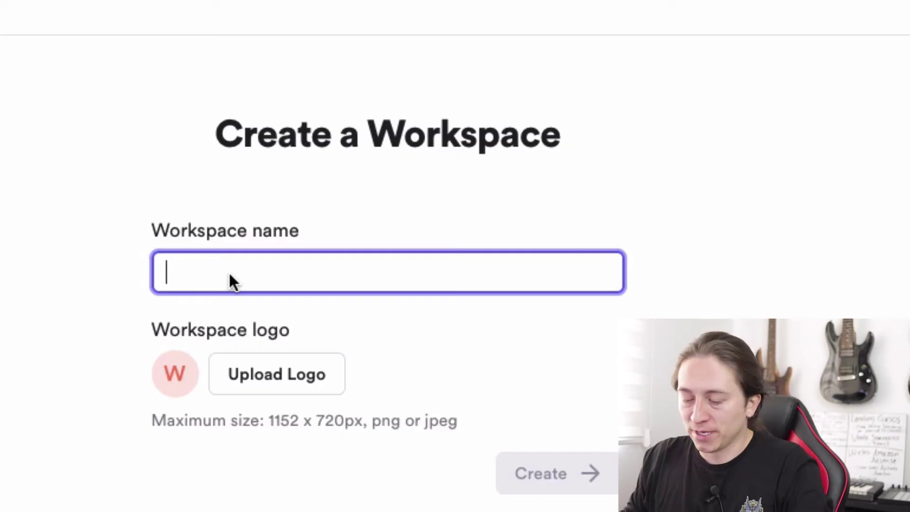
type("Camilo Barbosa")
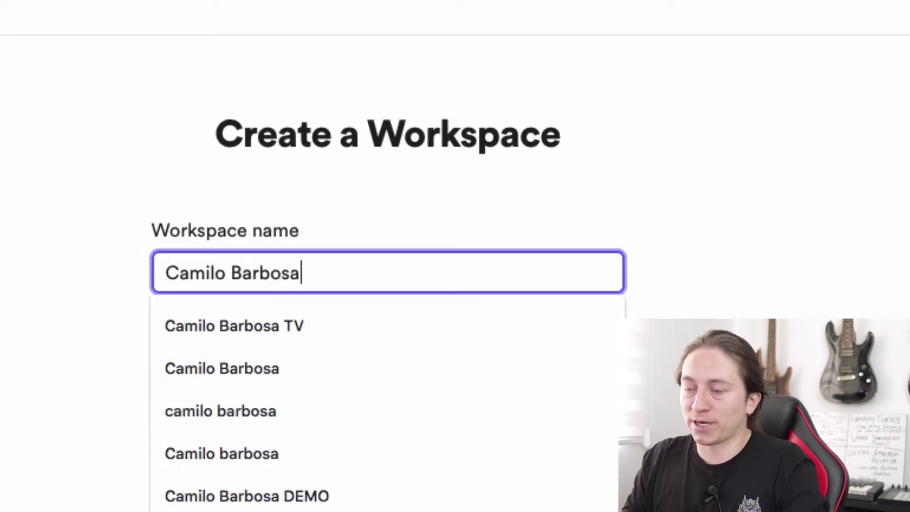
type(" TV")
left_click(264, 471)
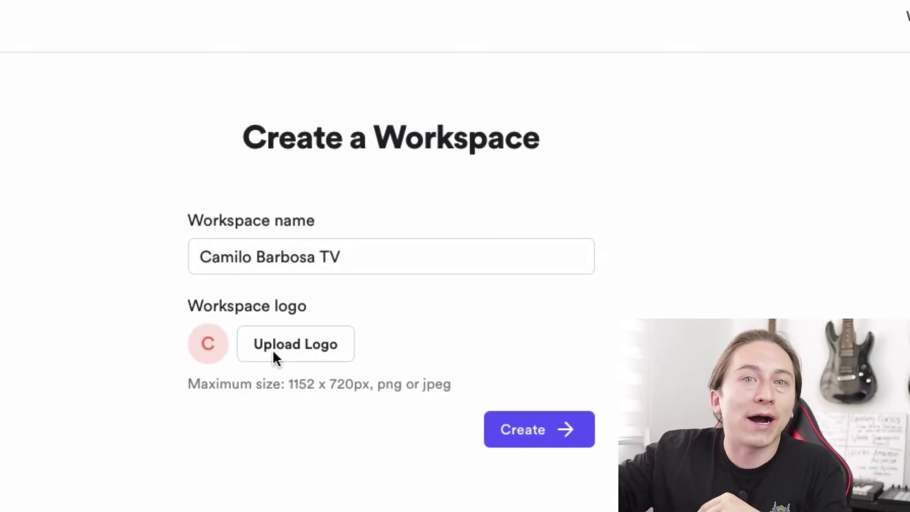
left_click(274, 348)
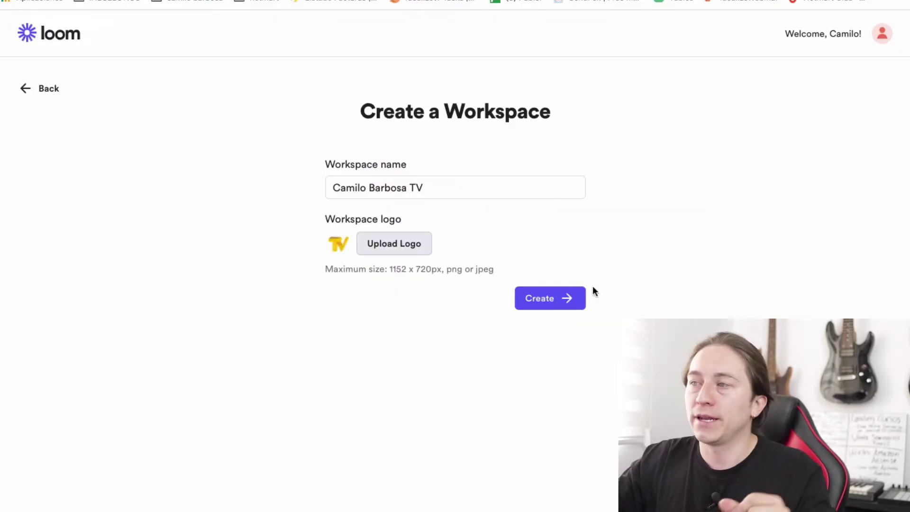
left_click(557, 301)
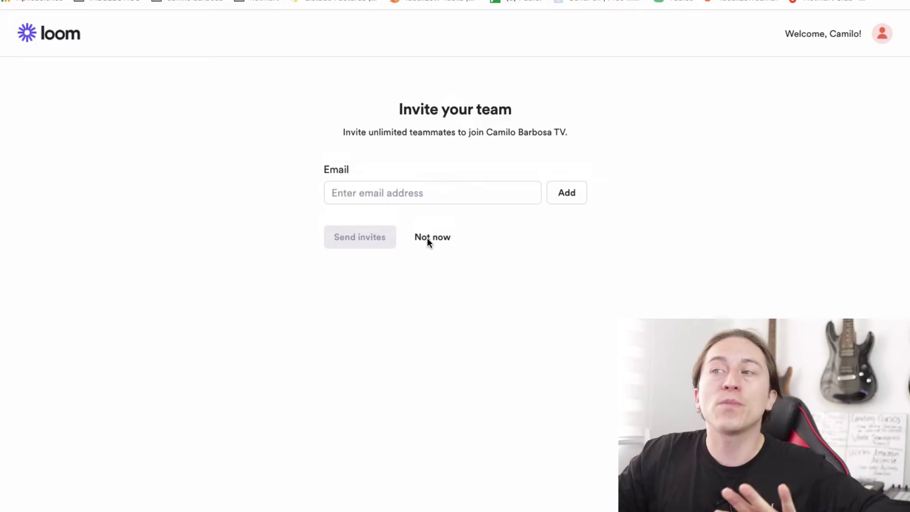
- Skip team invites, then compare the Desktop app's HD recording and drawing tools with the Chrome extension
left_click(427, 237)
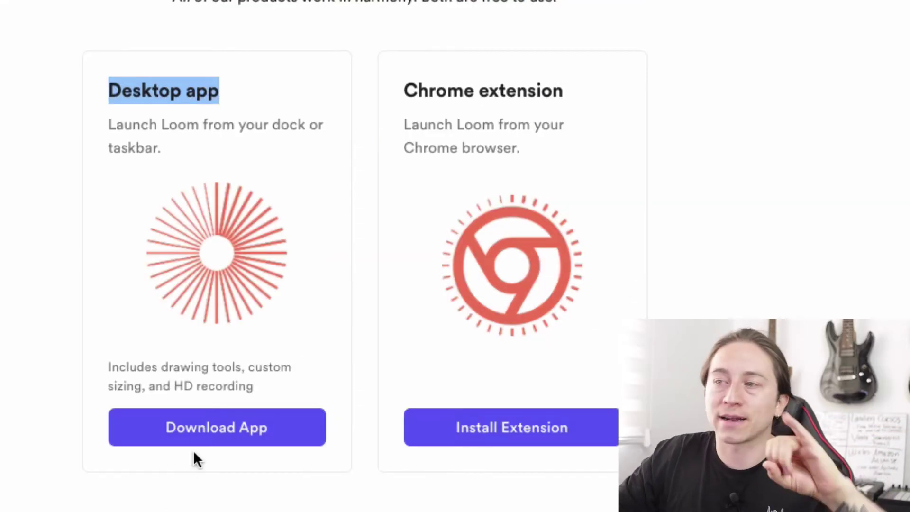
left_click_drag(155, 383, 227, 383)
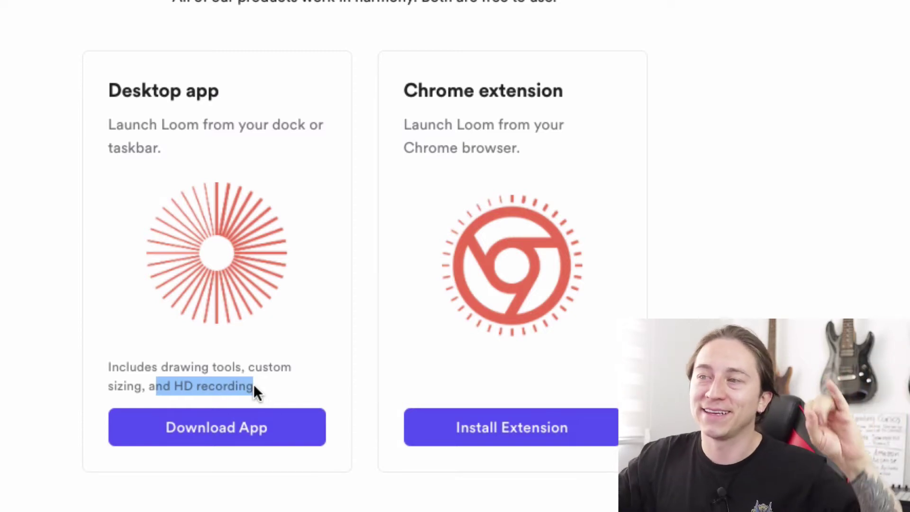
left_click_drag(181, 367, 225, 368)
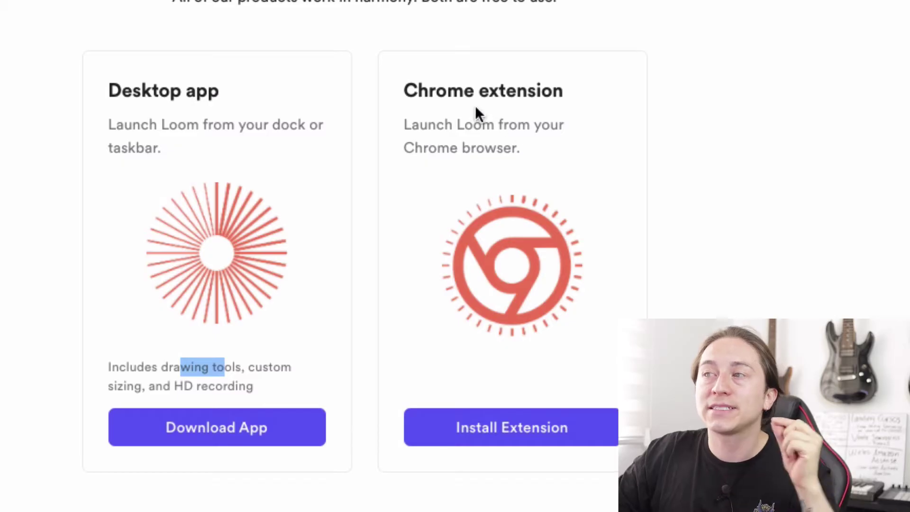
left_click_drag(404, 91, 564, 94)
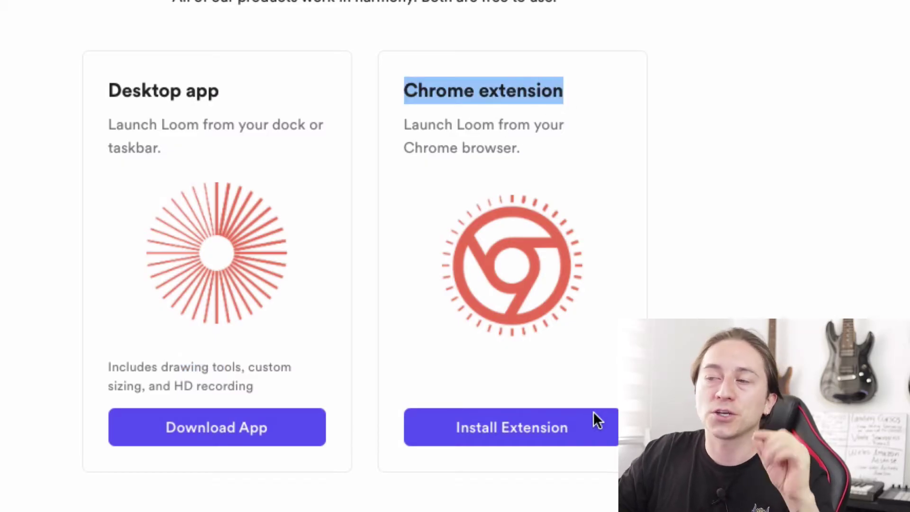
- Install Loom for Chrome from the Web Store via Añadir a Chrome and Agregar extensión
left_click(536, 438)
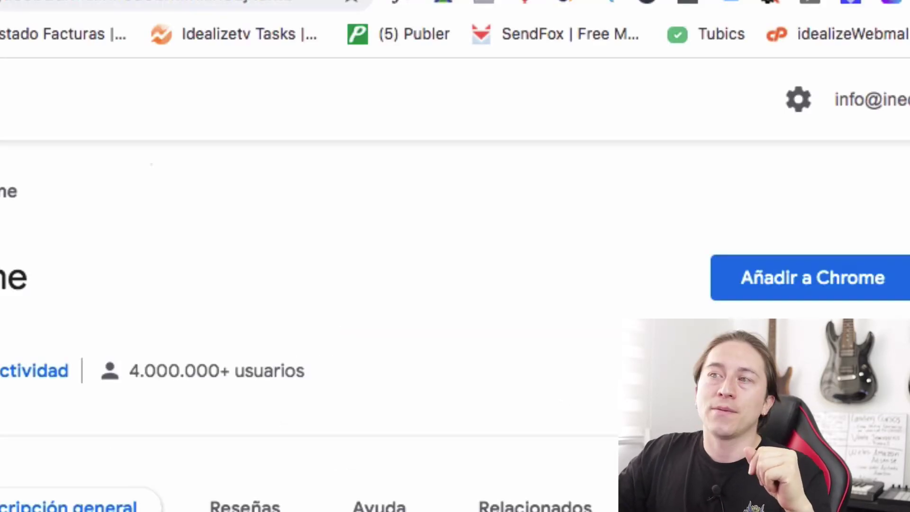
left_click(804, 280)
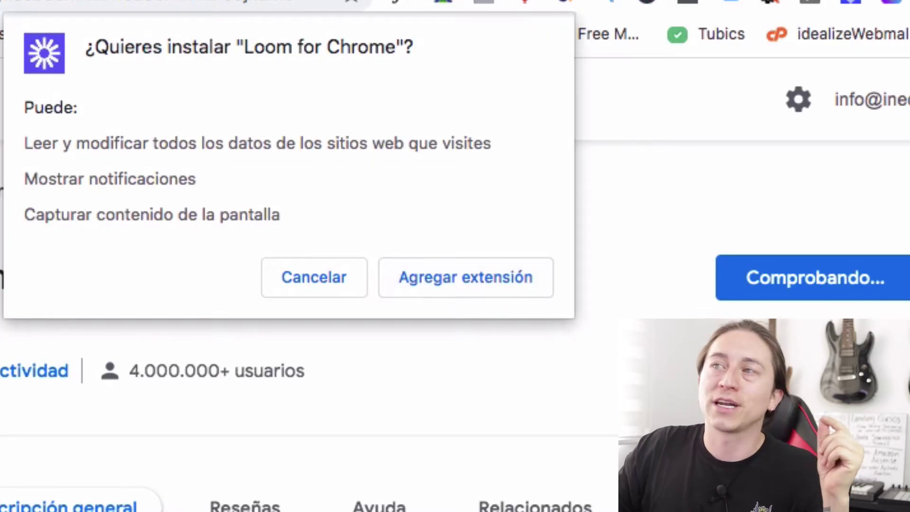
left_click(474, 279)
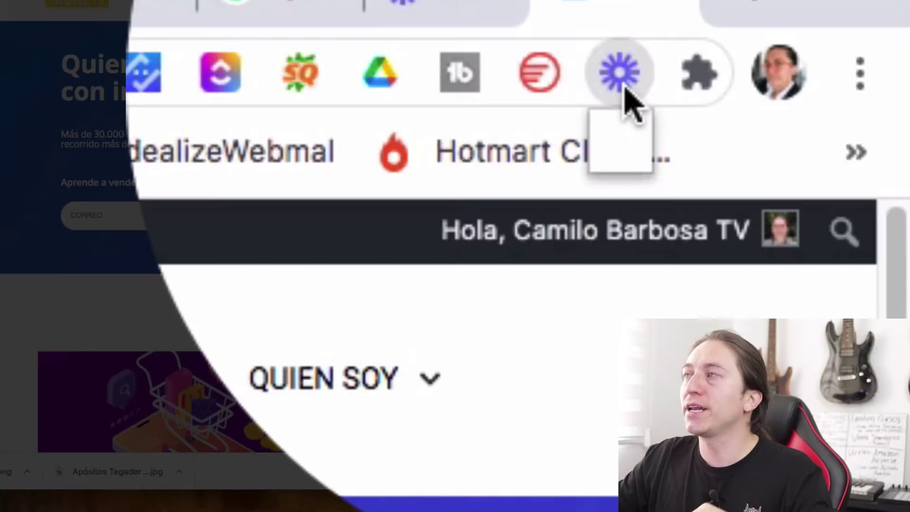
- Launch the Loom recorder and allow it to use the microphone and camera
left_click(617, 73)
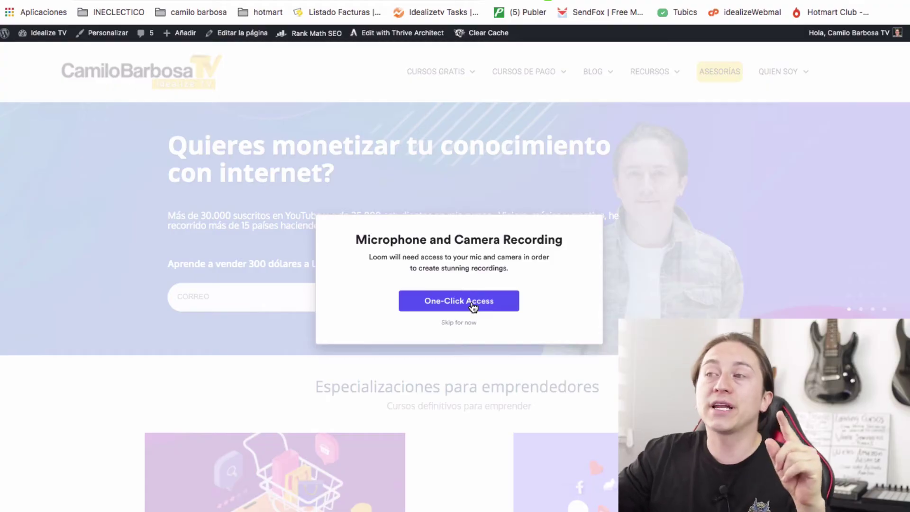
left_click(474, 304)
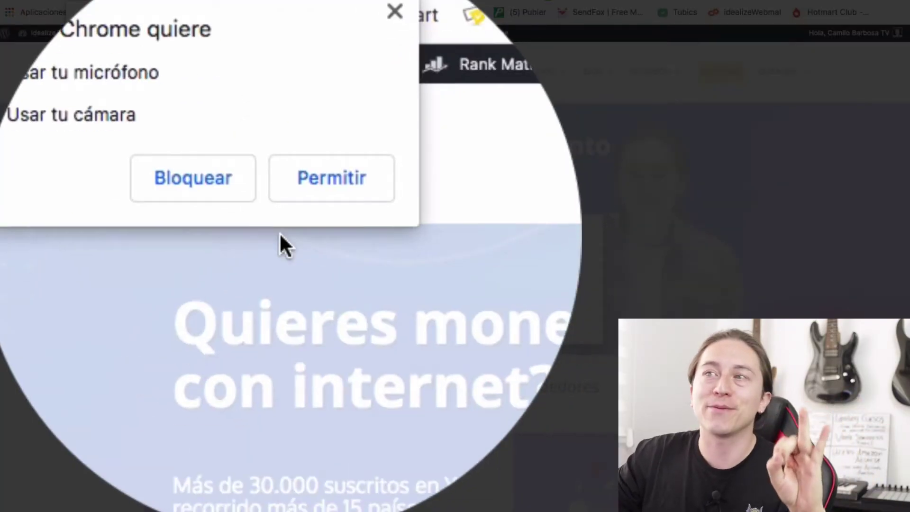
left_click(236, 83)
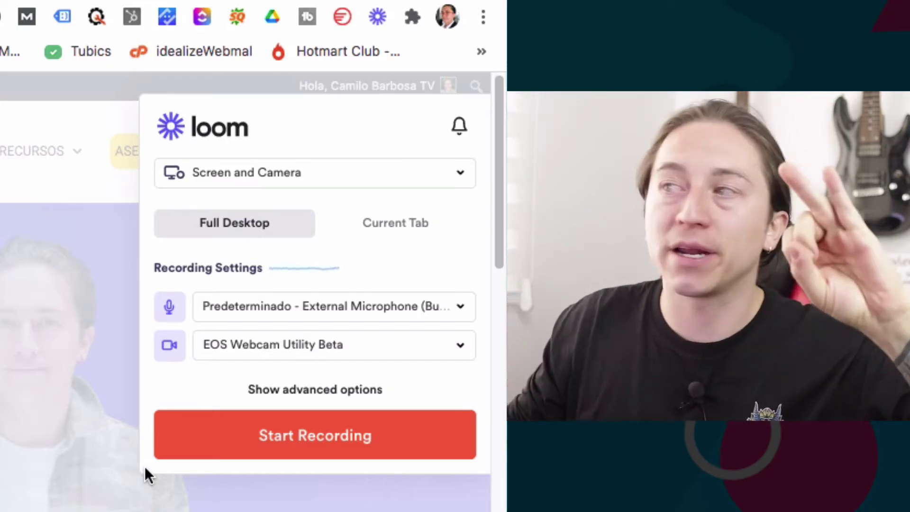
- Keep the Predeterminado microphone, select Logitech Webcam C930e, and drag the webcam bubble beside the headline
left_click(321, 307)
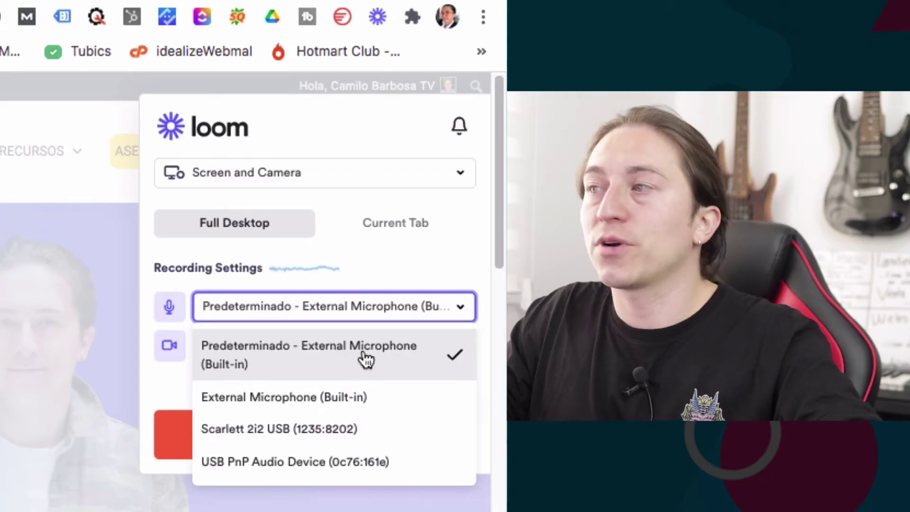
left_click(366, 355)
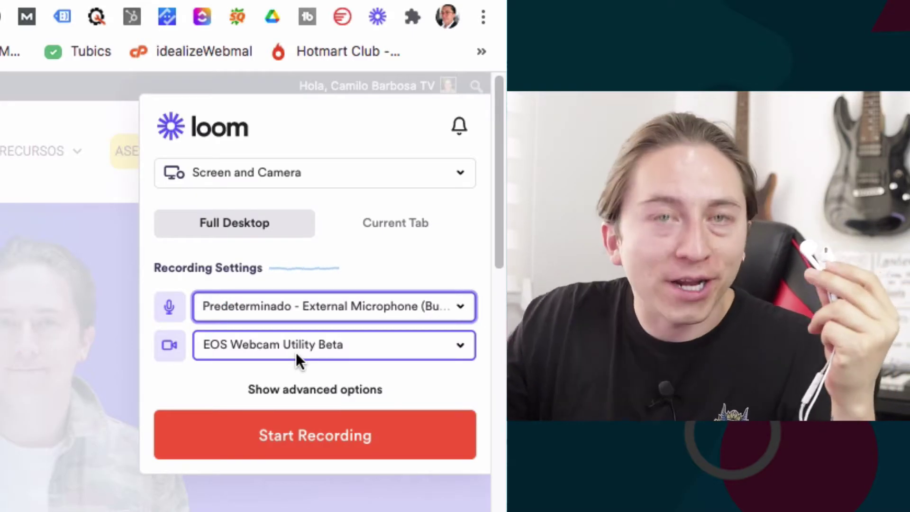
left_click(300, 351)
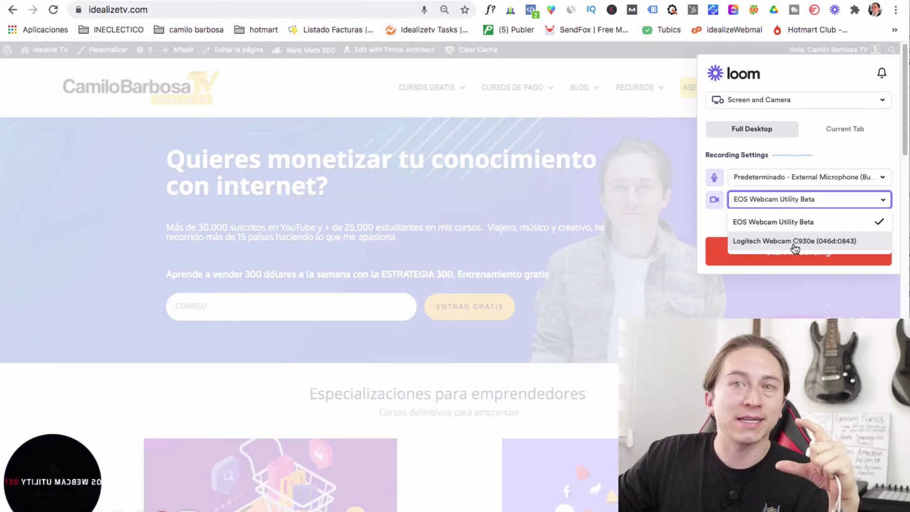
left_click(795, 242)
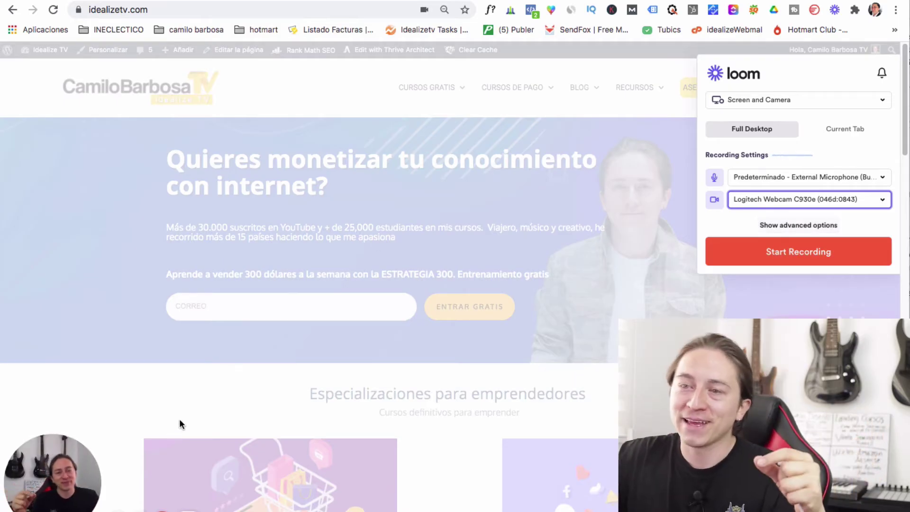
mouse_move(53, 454)
left_click_drag(52, 454, 115, 132)
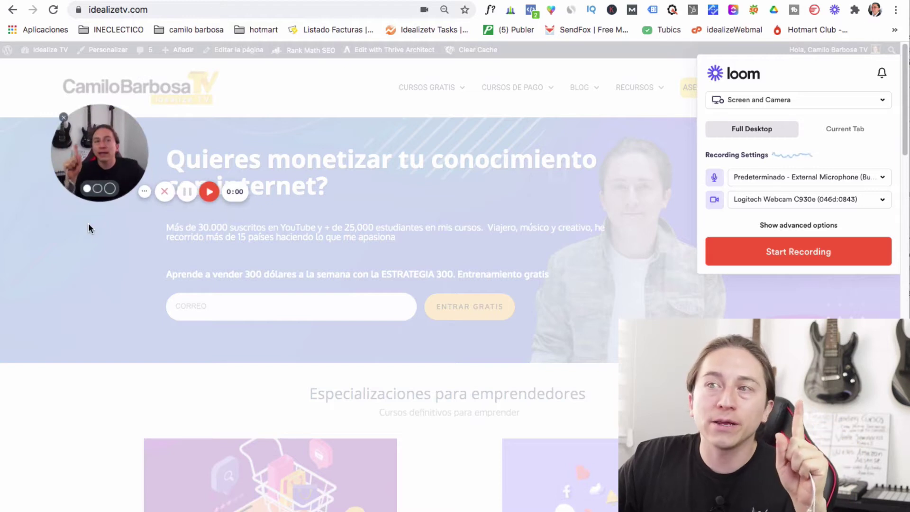
- Enlarge the camera bubble and move it around, then shrink it and place it lower right
left_click_drag(97, 179, 93, 144)
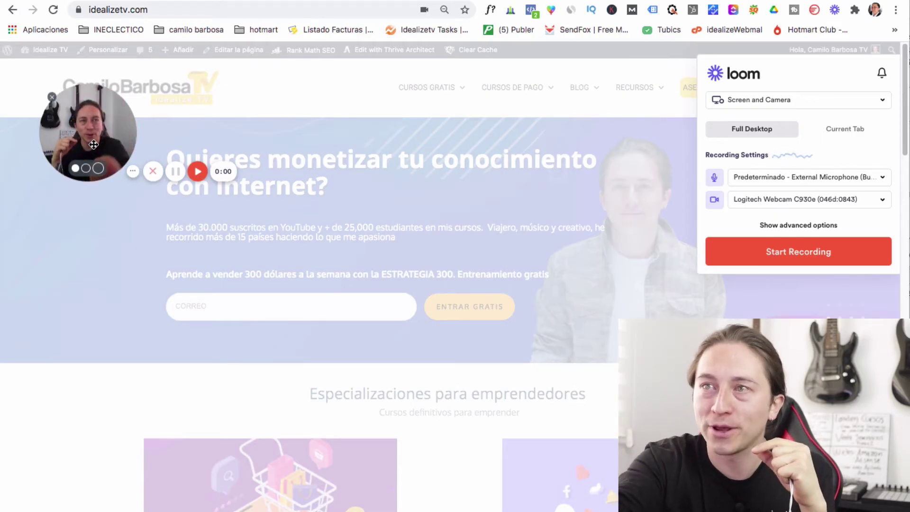
left_click(85, 168)
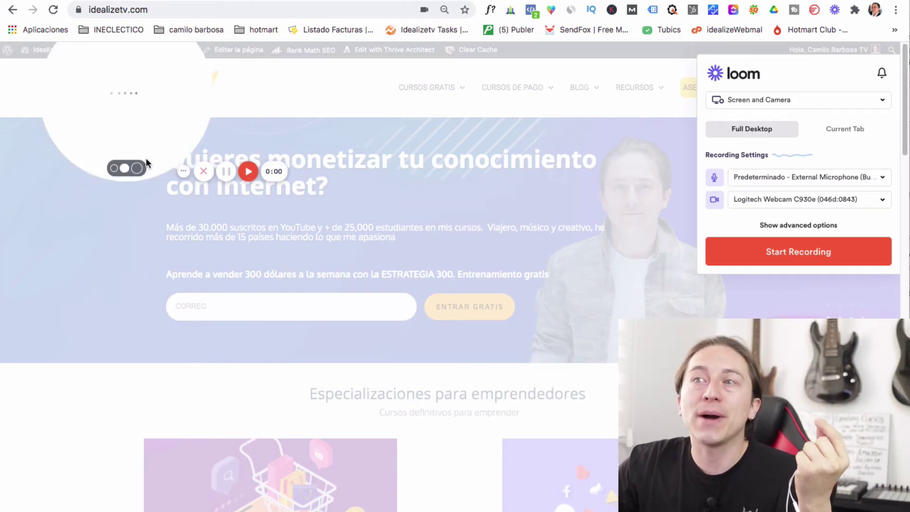
left_click_drag(147, 163, 681, 422)
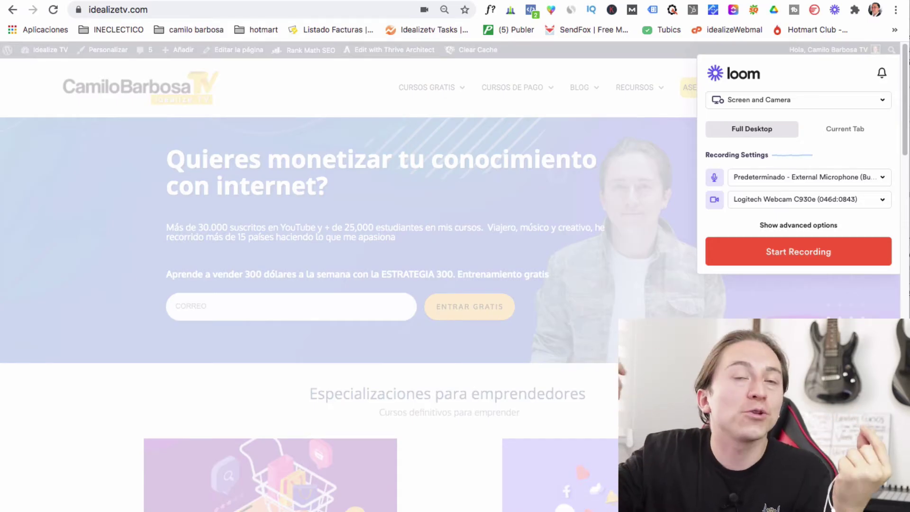
left_click_drag(682, 422, 457, 317)
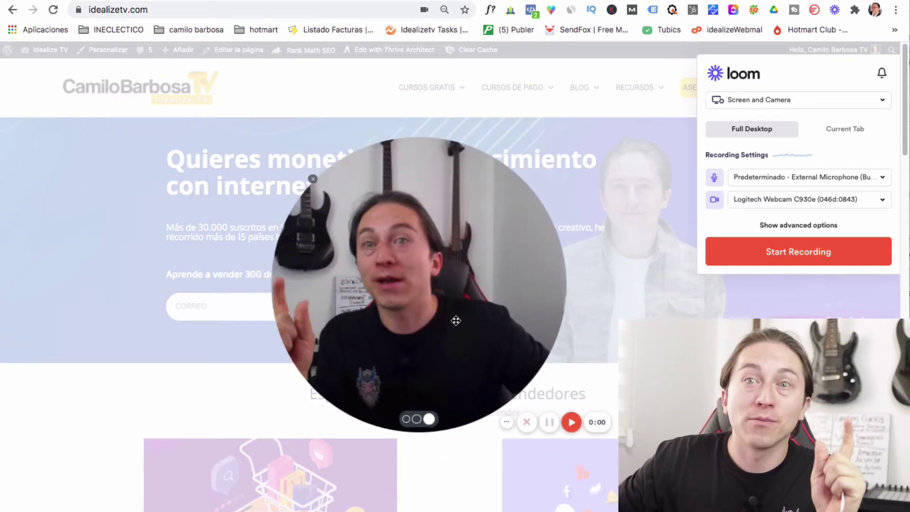
left_click(416, 419)
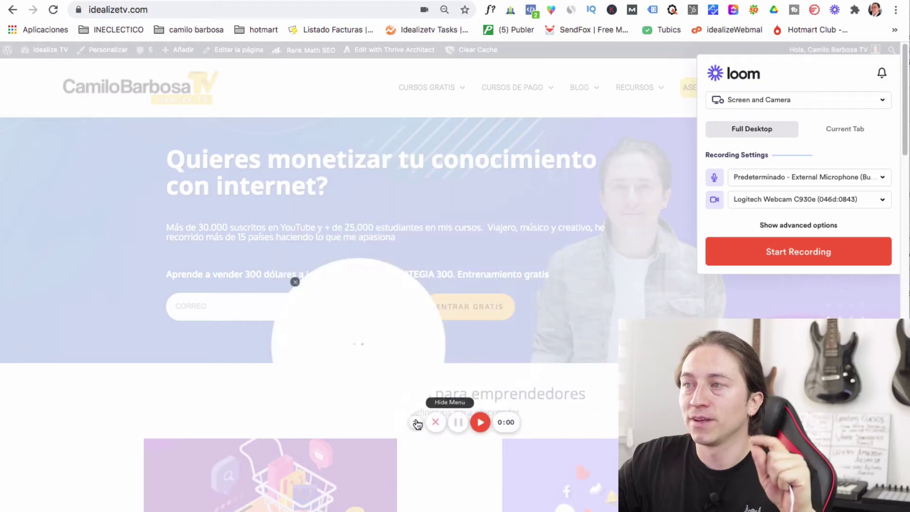
left_click_drag(398, 389, 753, 455)
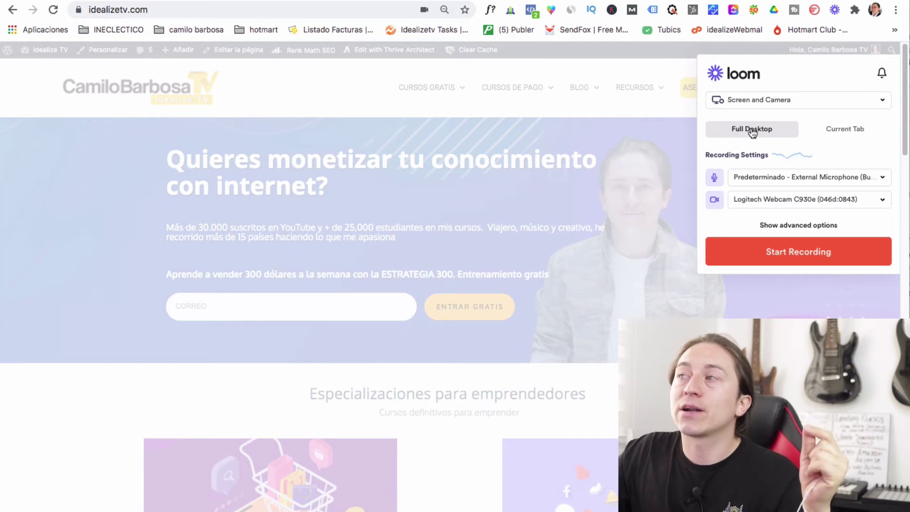
- Choose Current Tab instead of Full Desktop as the capture area and start recording
left_click(854, 134)
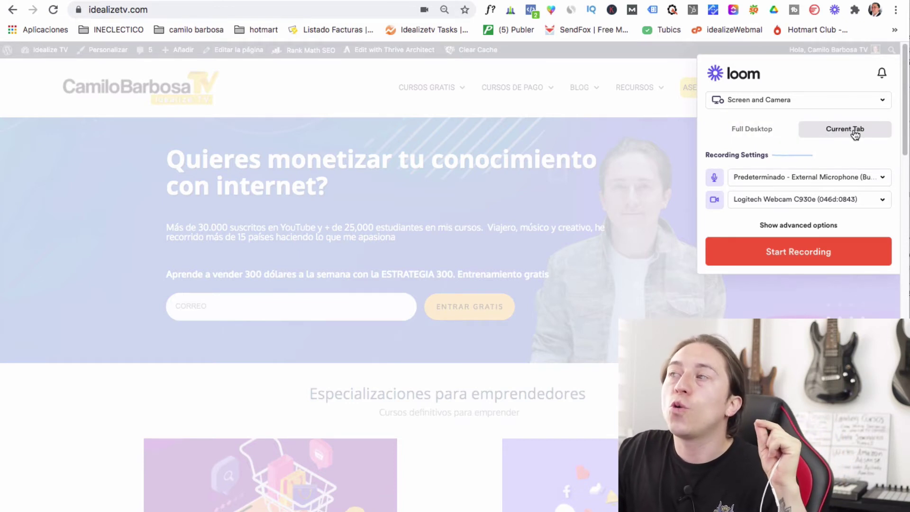
left_click(768, 136)
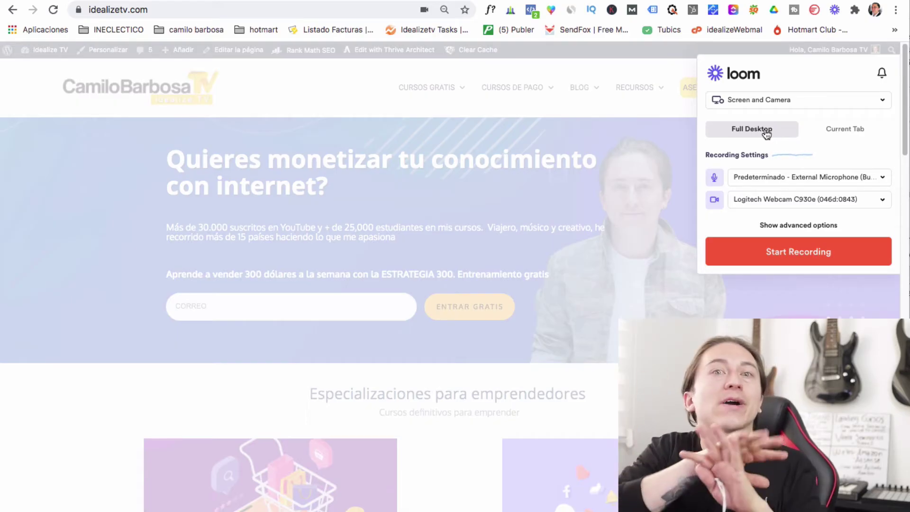
left_click(858, 135)
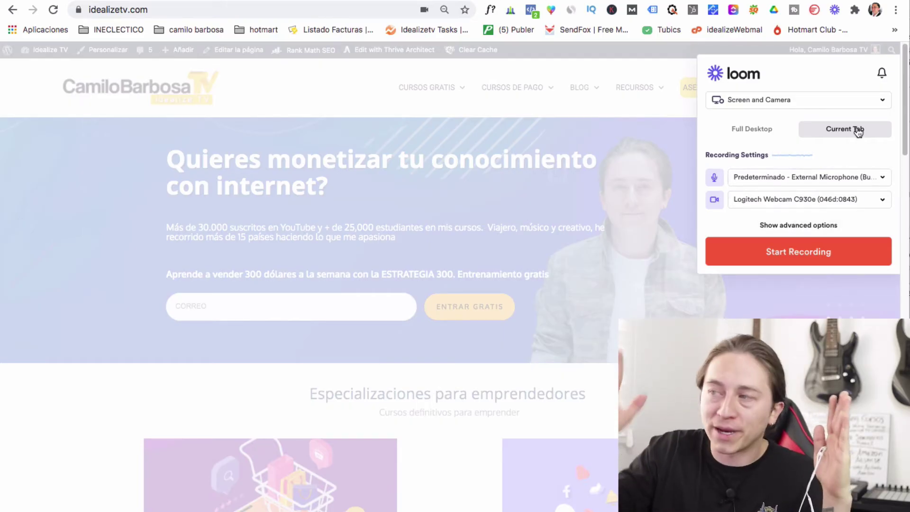
left_click(813, 254)
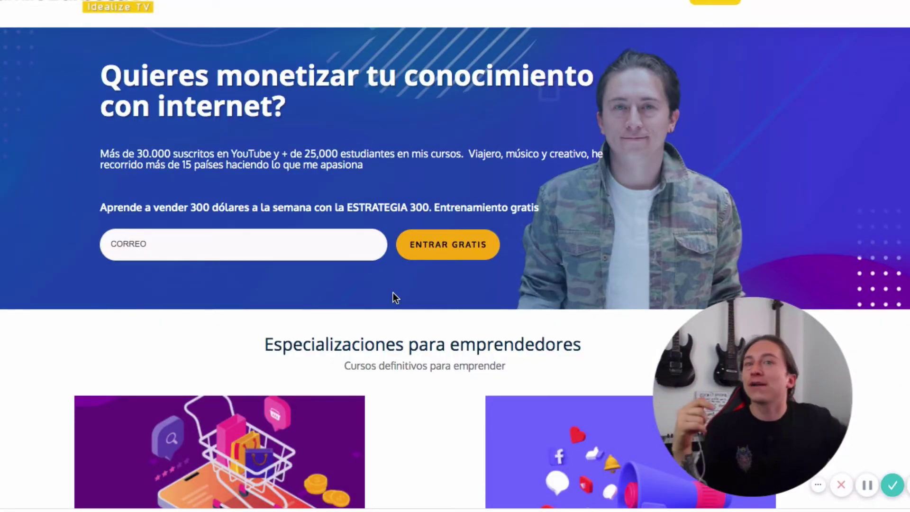
- Scroll the site past the course cards to the blog section, moving the webcam bubble bottom left
scroll(264, 283, "down", 10)
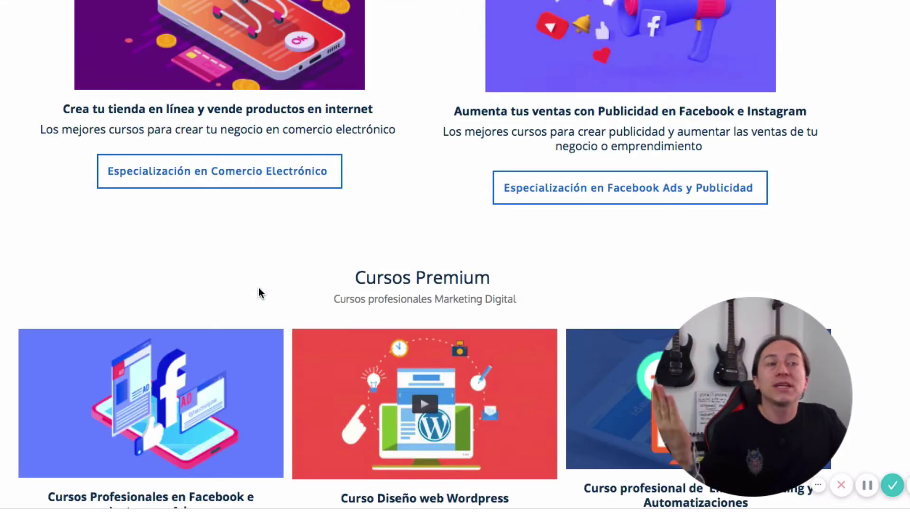
scroll(259, 288, "down", 1)
scroll(256, 291, "down", 7)
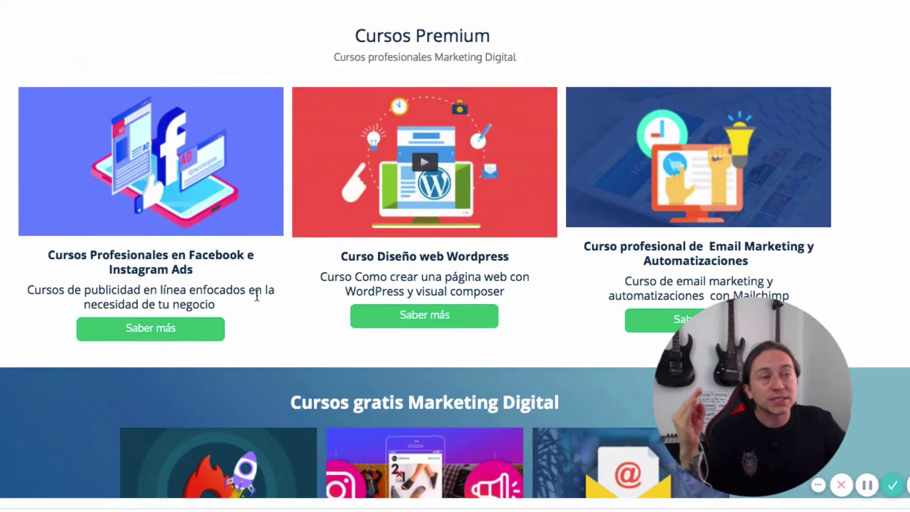
scroll(580, 247, "down", 5)
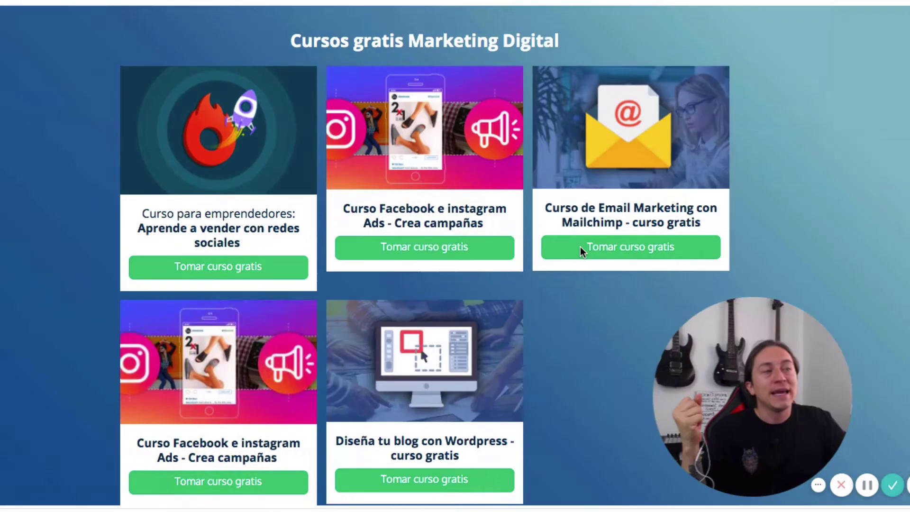
scroll(630, 246, "up", 3)
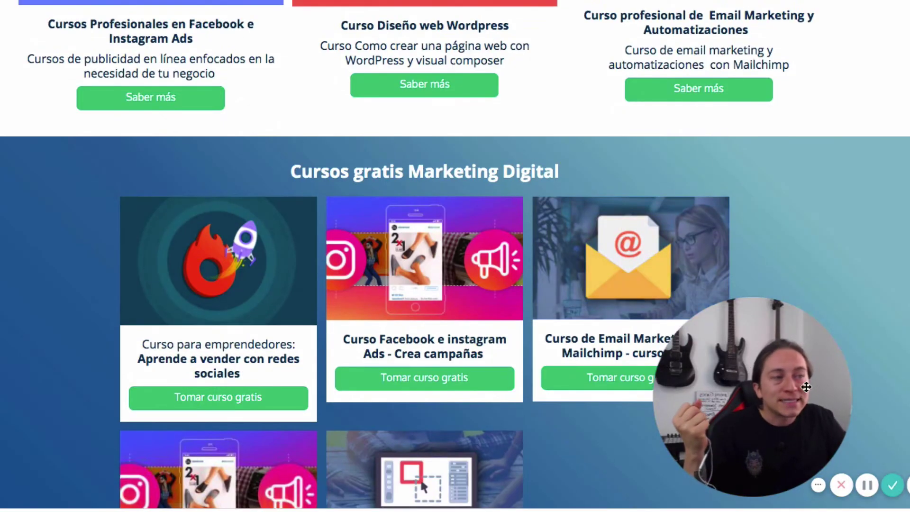
left_click_drag(806, 387, 76, 404)
scroll(573, 303, "down", 7)
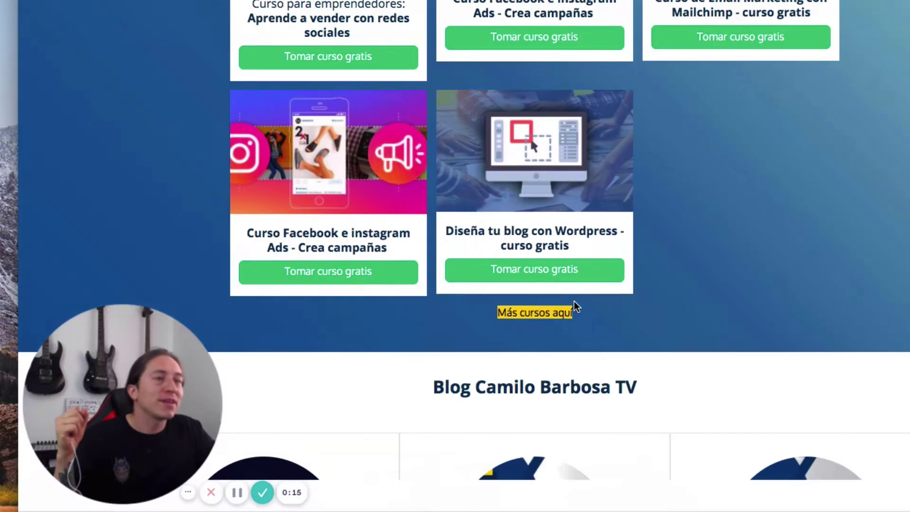
scroll(573, 306, "down", 2)
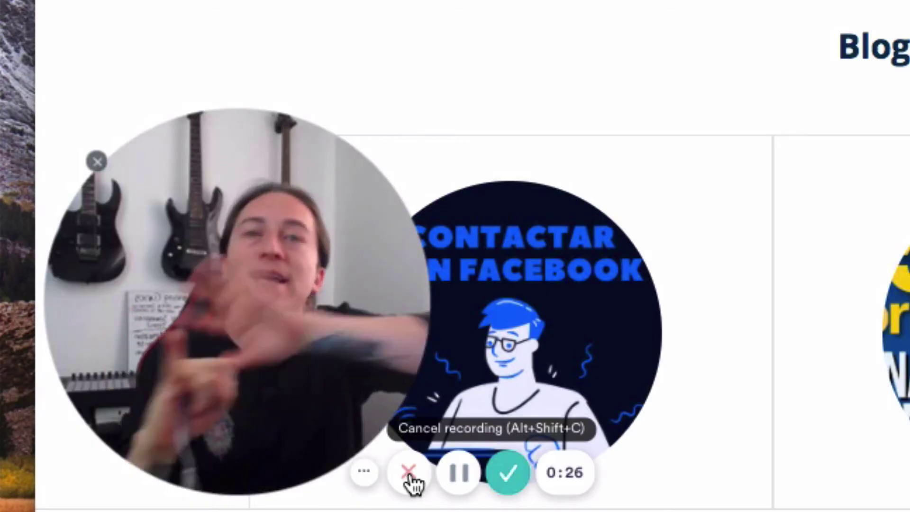
- Pause the Loom recording briefly, resume it, then finish it at about 0:48
left_click(460, 479)
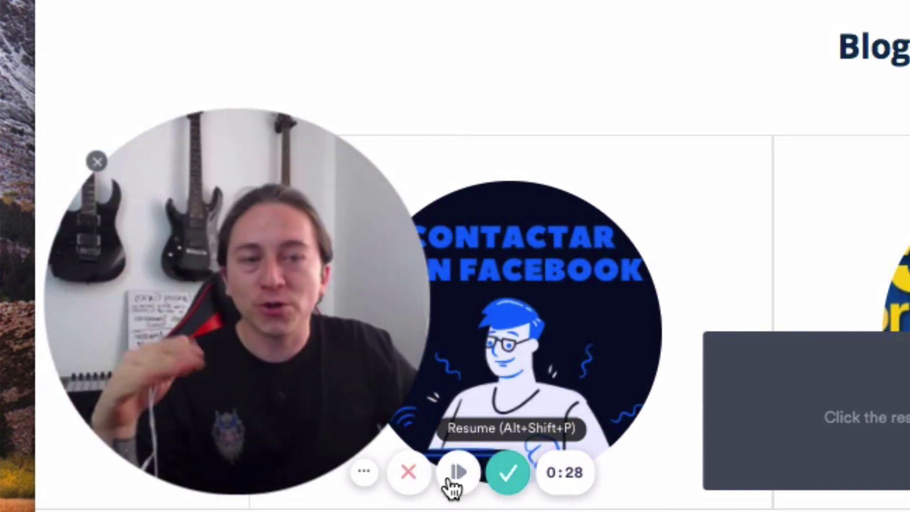
left_click(459, 479)
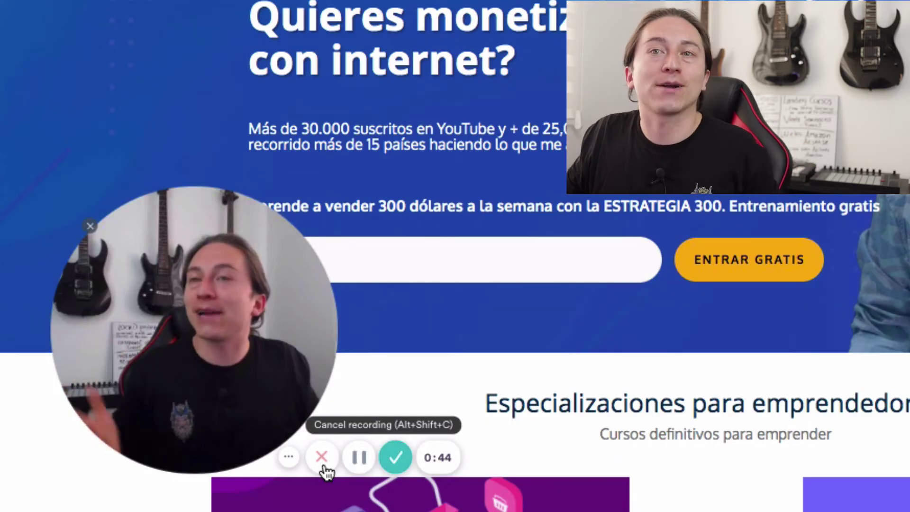
left_click(398, 456)
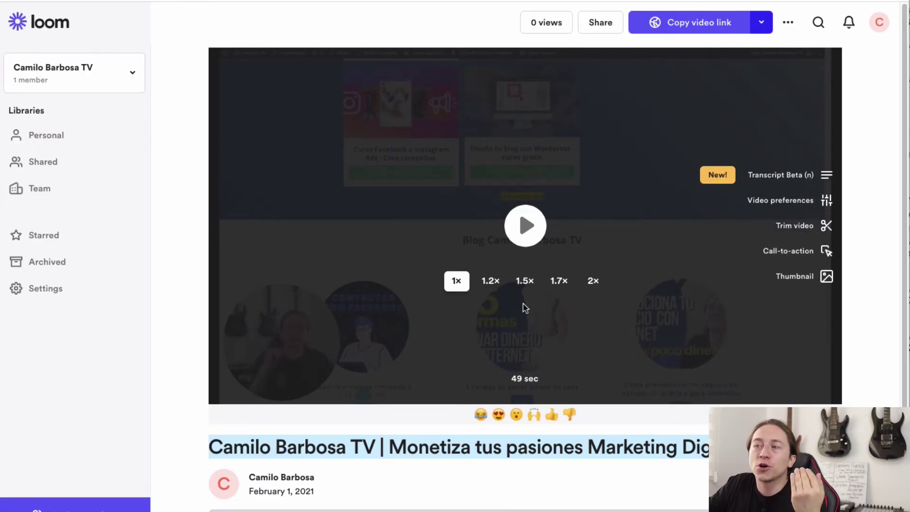
- Play the 50-second video, confirm its share link is Public, and pause at 0:26
left_click(527, 229)
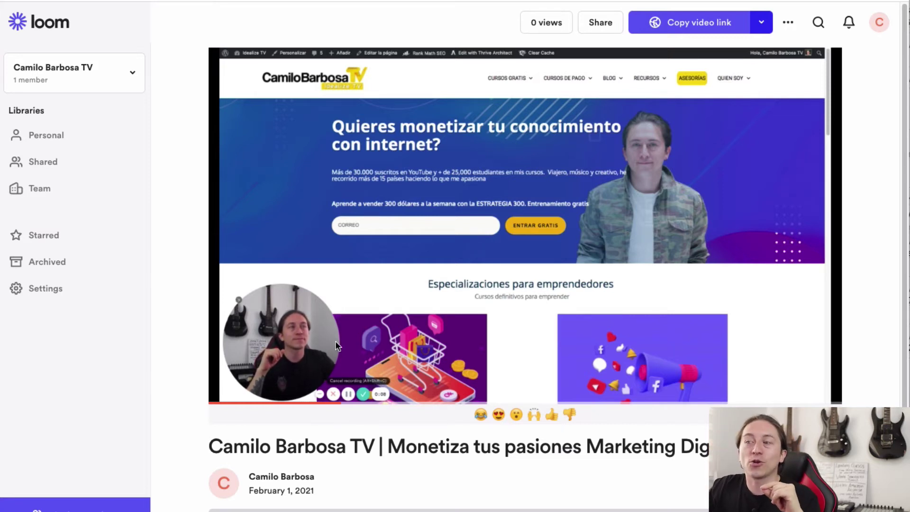
left_click(761, 22)
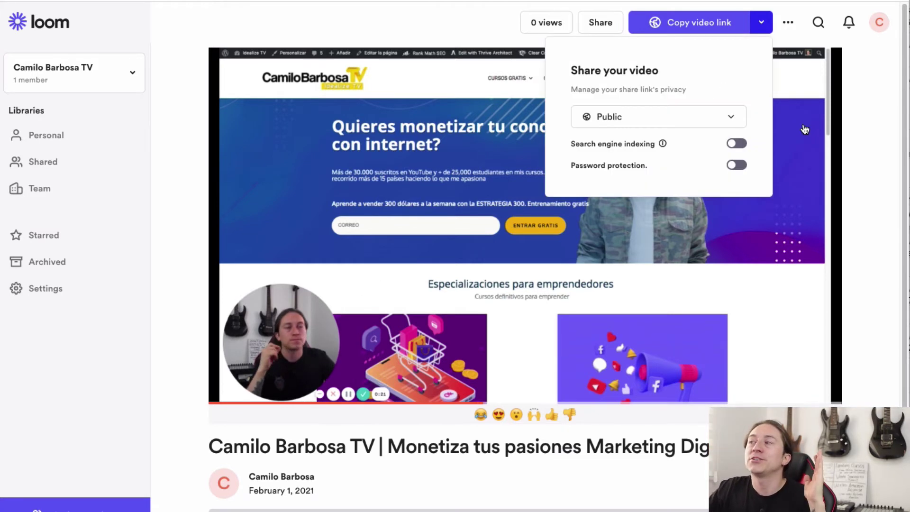
left_click(859, 145)
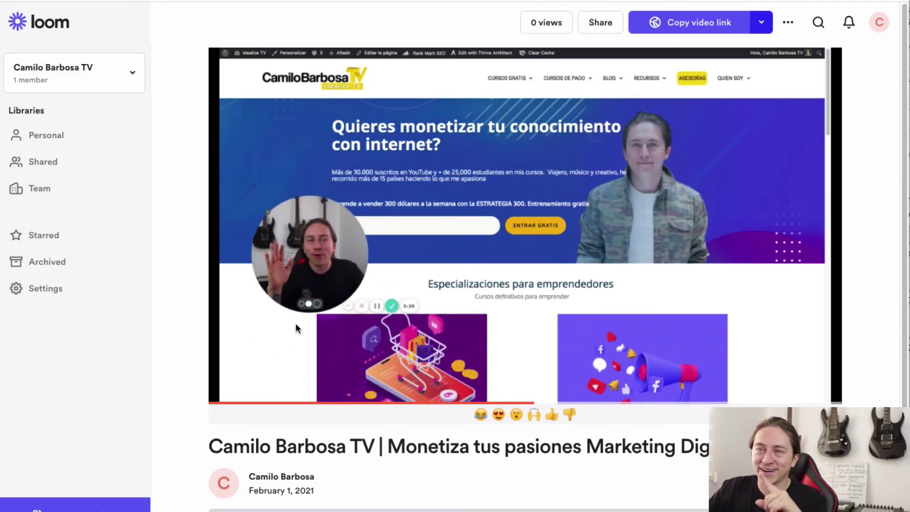
left_click(420, 288)
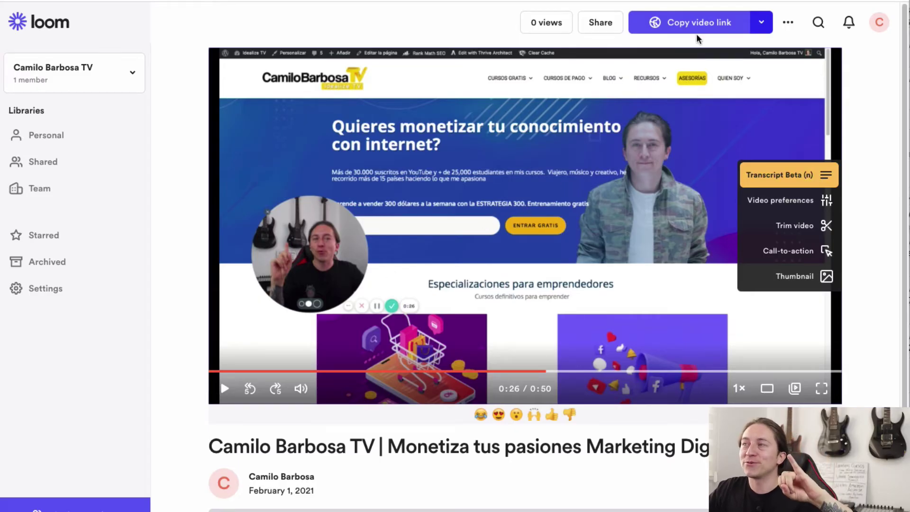
- Open the video's Share options and scroll through the sharing choices
left_click(602, 27)
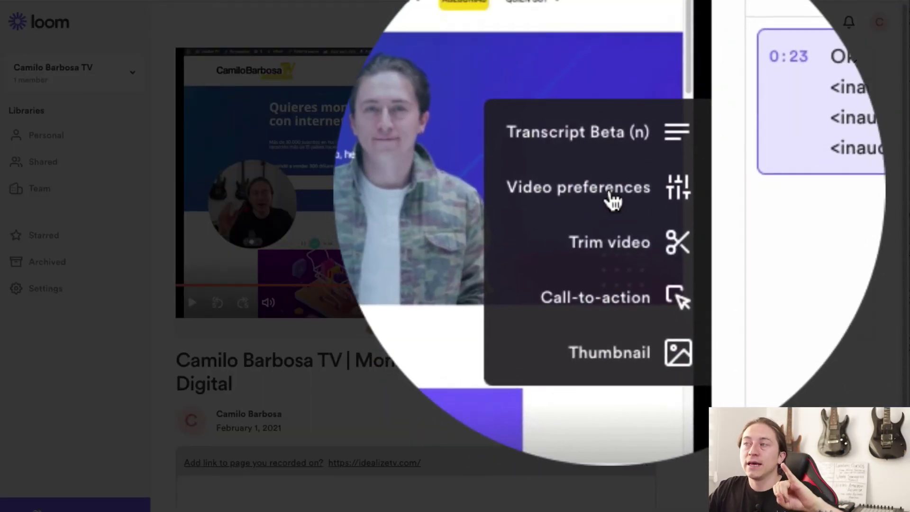
scroll(613, 201, "down", 1)
scroll(687, 243, "up", 1)
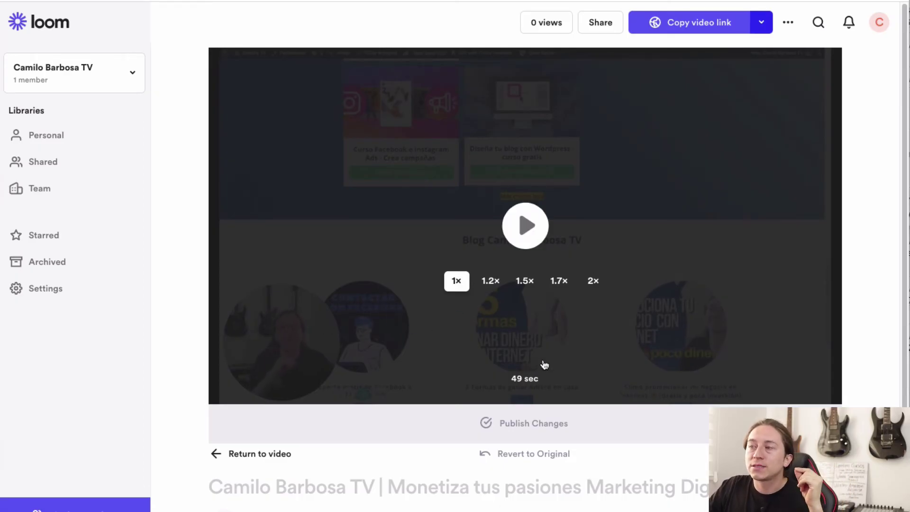
- Play the recording in the trim editor's preview
left_click(529, 253)
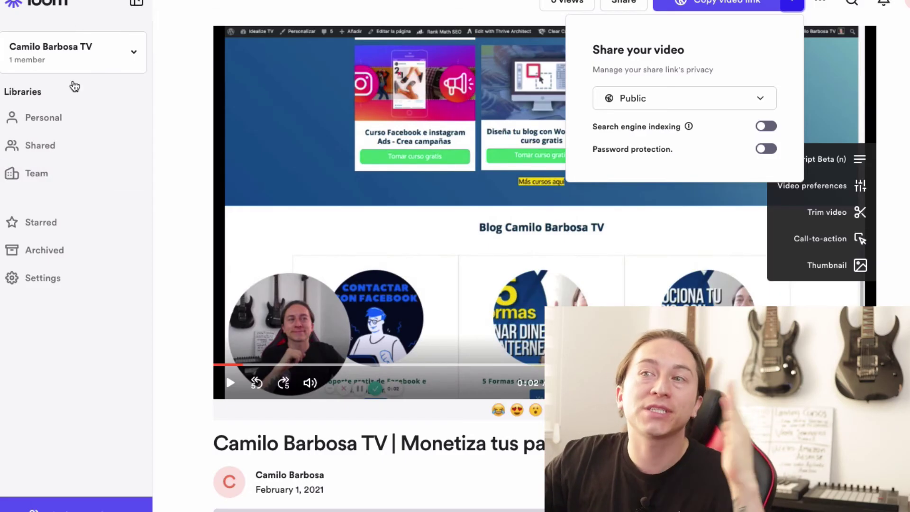
- Download the recording as an MP4 from its card menu in the Personal library
left_click(48, 116)
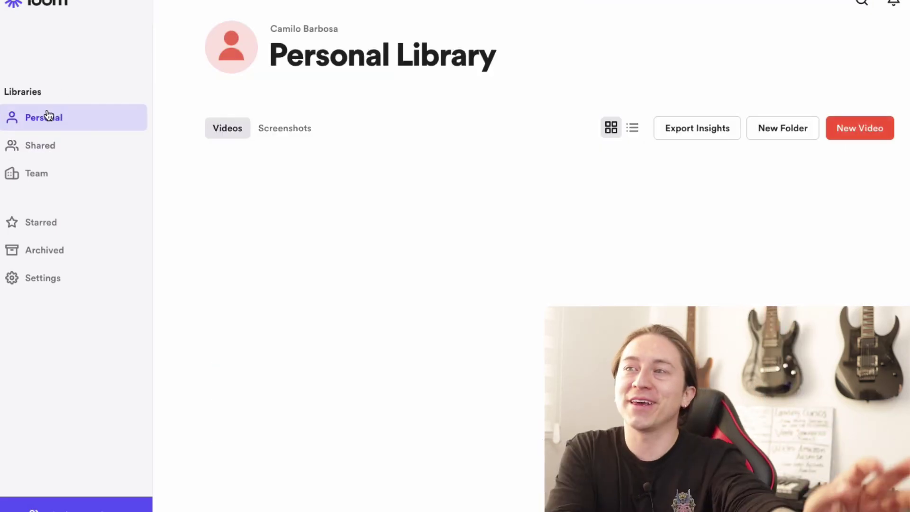
scroll(360, 367, "down", 2)
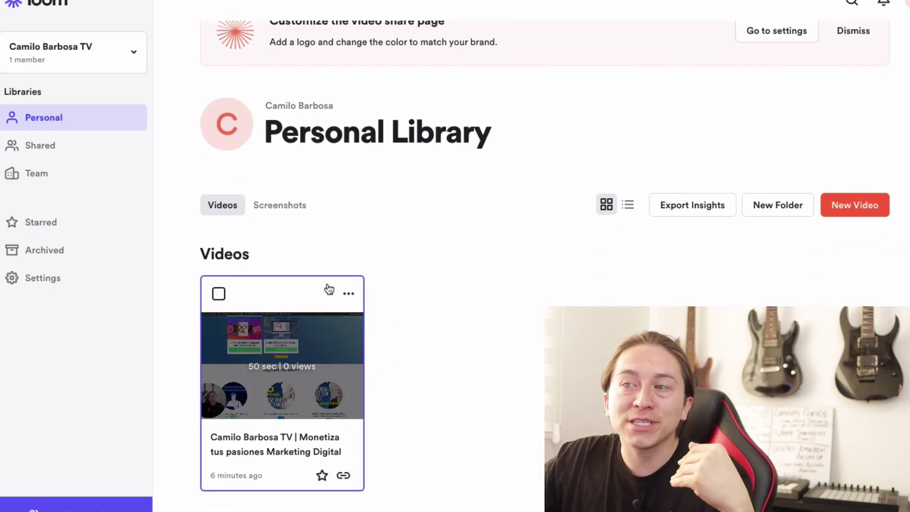
left_click(348, 295)
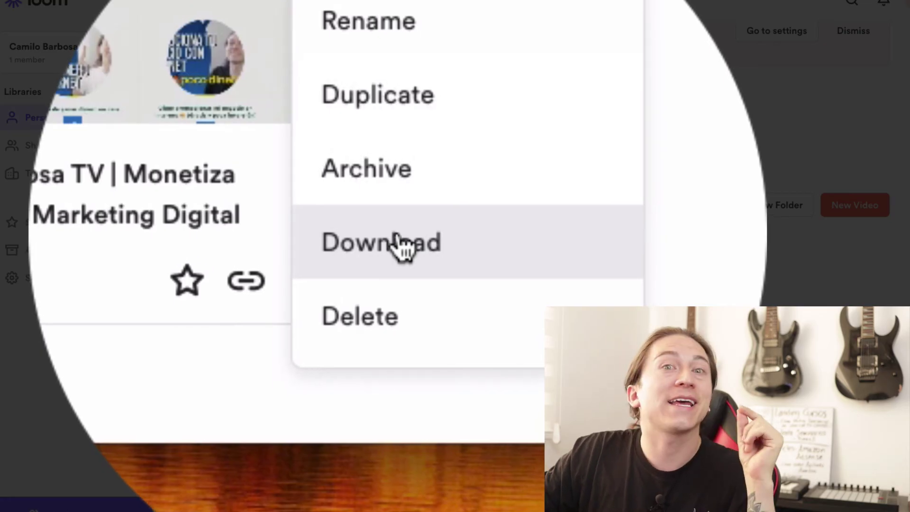
left_click(402, 246)
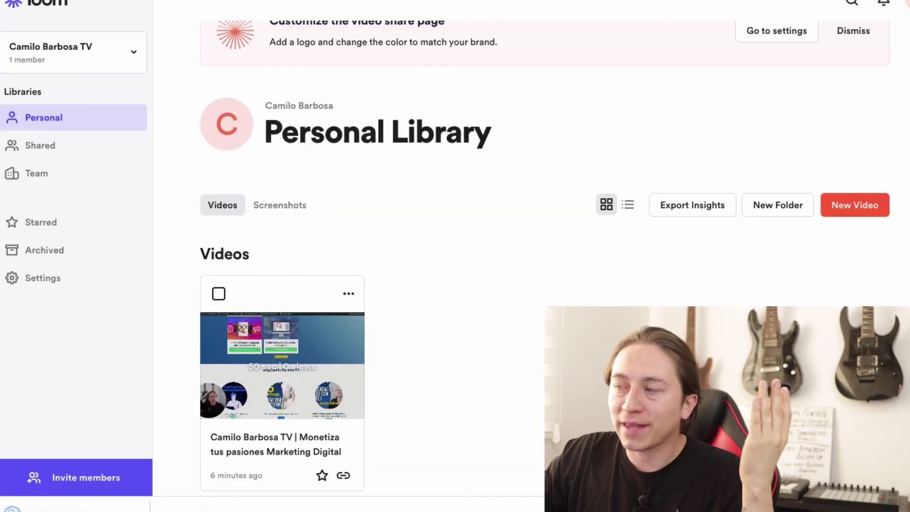
- Reveal the downloaded MP4 in Finder from Chrome's Downloads page and preview it
key("super+shift+j")
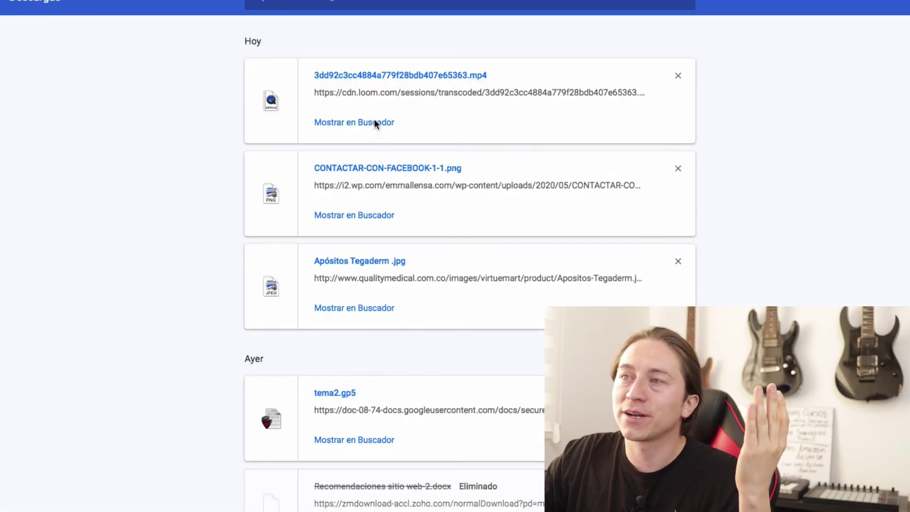
left_click(374, 122)
key("space")
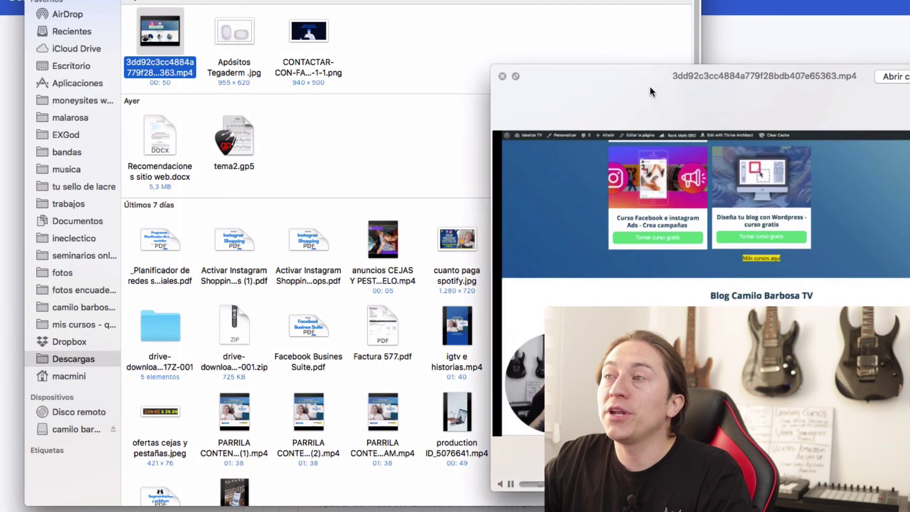
- Move the Quick Look window aside, pause the MP4 preview, then resume playback
left_click_drag(659, 85, 414, 20)
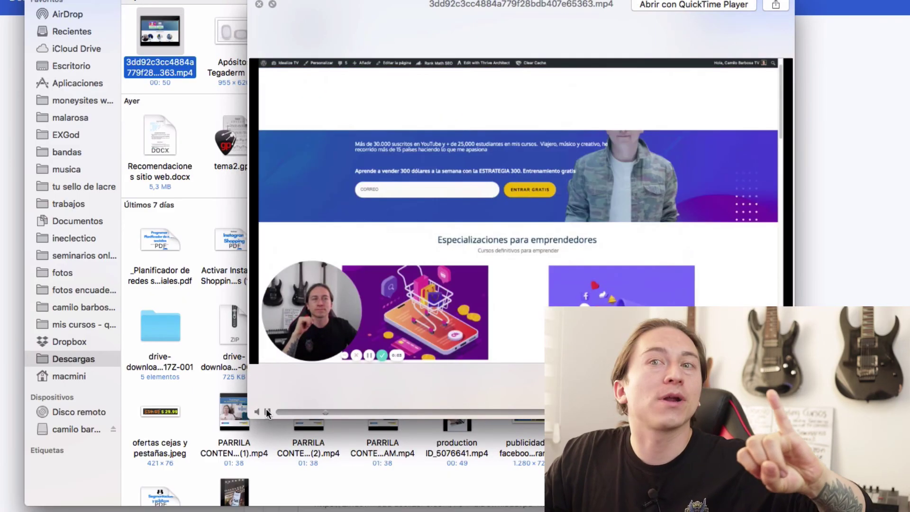
left_click(267, 411)
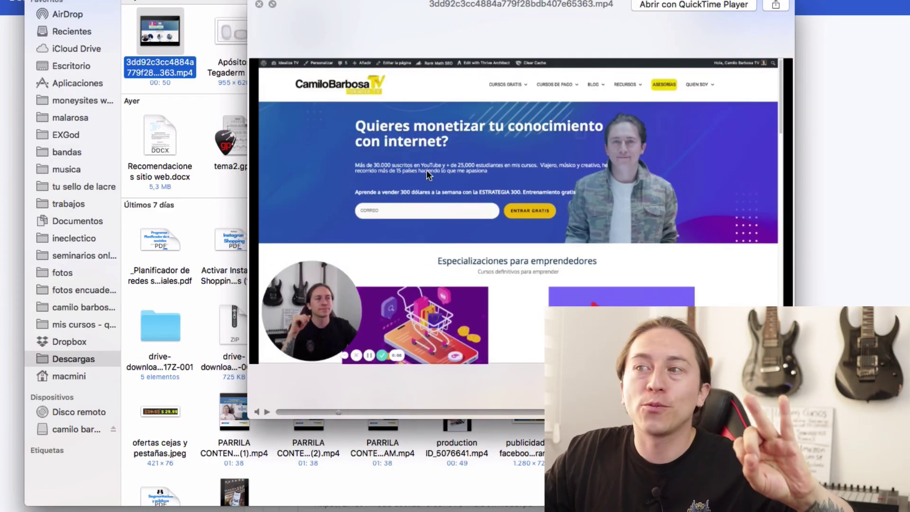
left_click(267, 411)
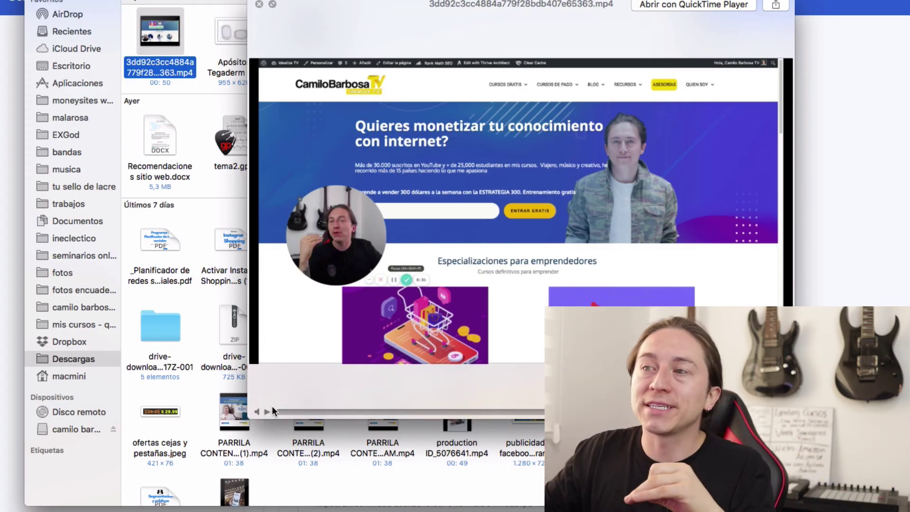
left_click(267, 412)
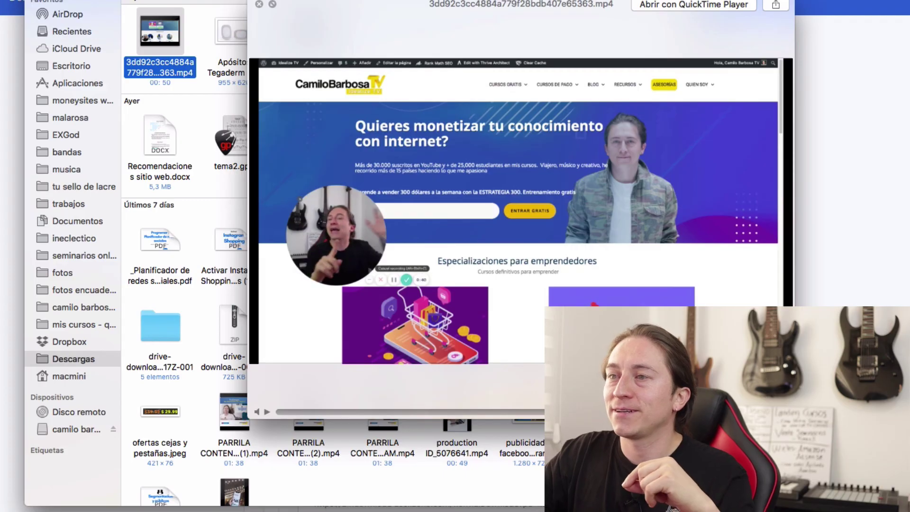